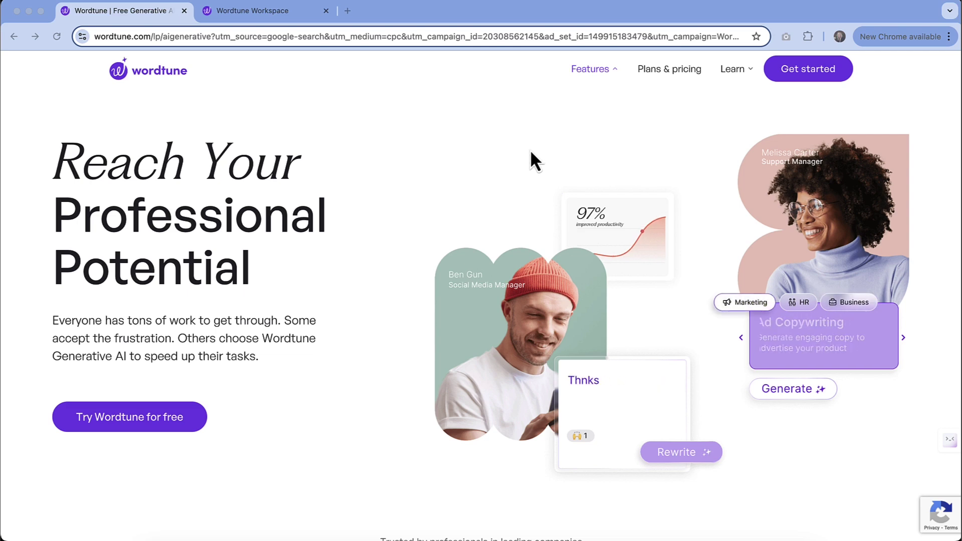
# - Scroll past the landing page's feature sections to 'Wordtune in numbers', then switch to the Workspace editor
pyautogui.scroll(-4, 530, 149)
pyautogui.scroll(-9, 529, 150)
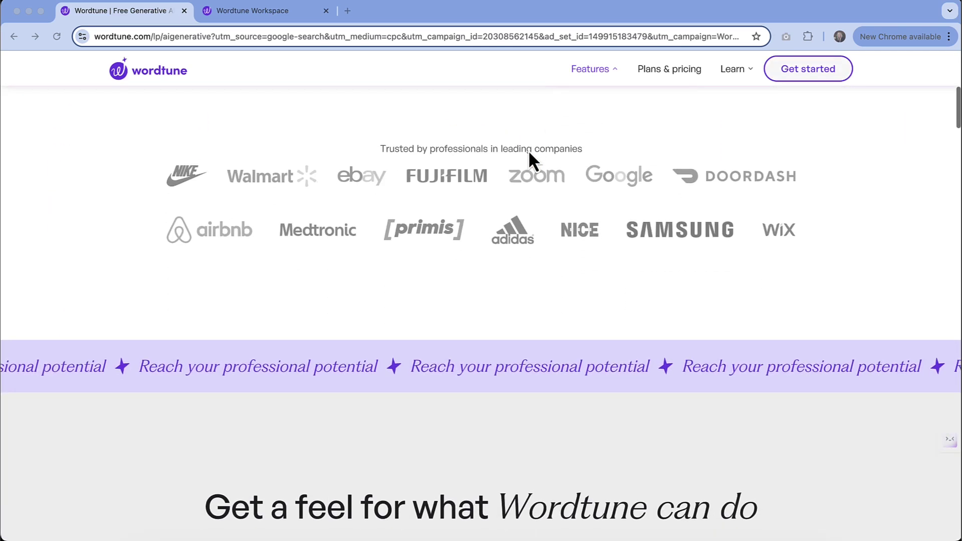
pyautogui.scroll(-2, 529, 151)
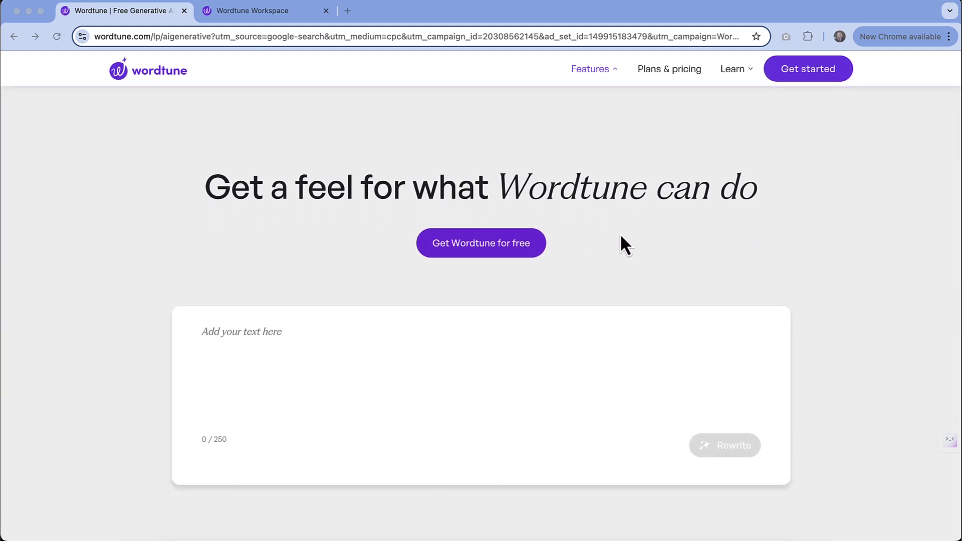
pyautogui.scroll(-5, 620, 235)
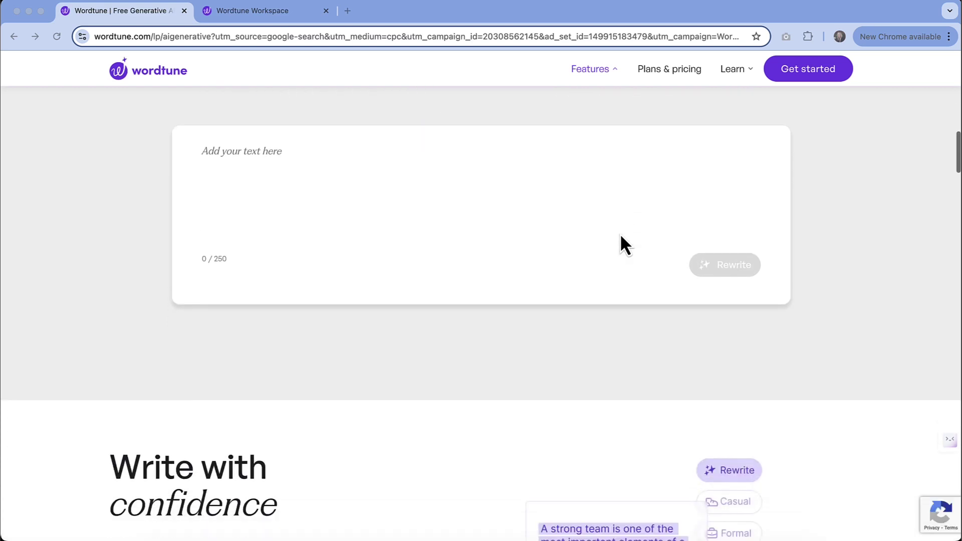
pyautogui.scroll(-4, 620, 234)
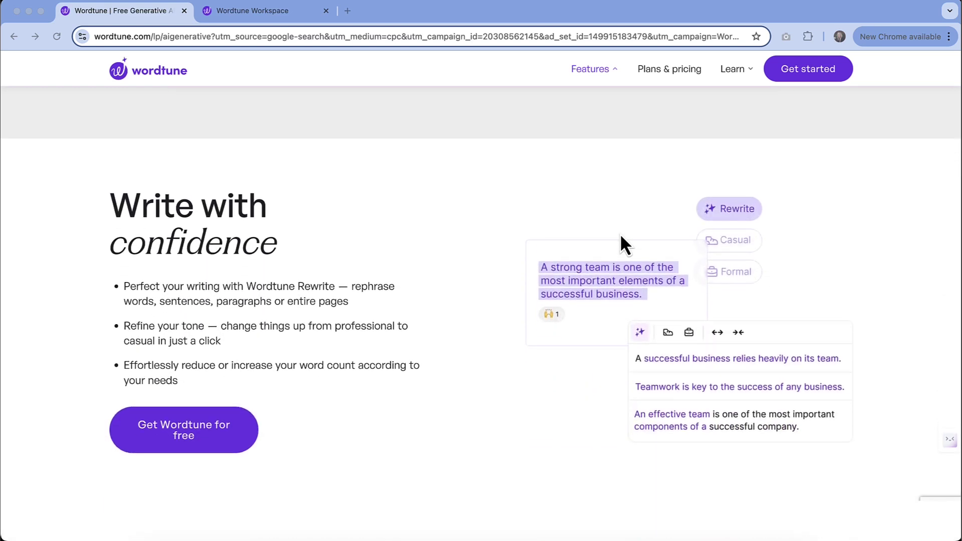
pyautogui.scroll(-4, 621, 235)
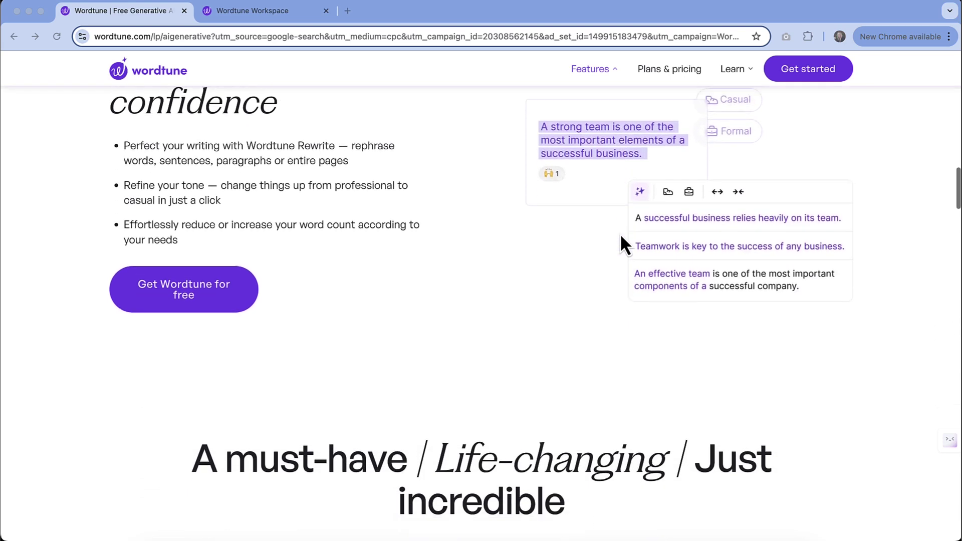
pyautogui.scroll(-2, 621, 233)
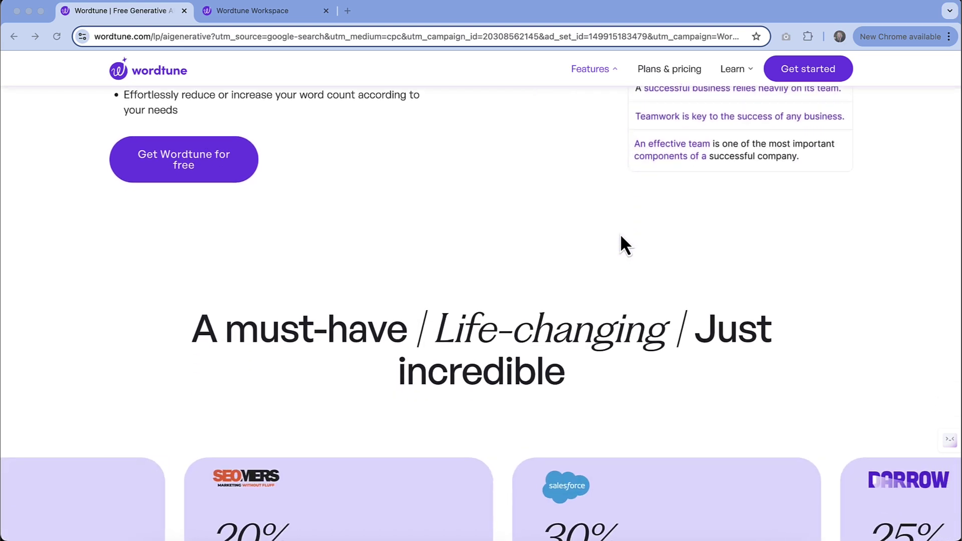
pyautogui.scroll(-1, 621, 233)
pyautogui.scroll(-4, 620, 245)
pyautogui.scroll(-5, 620, 244)
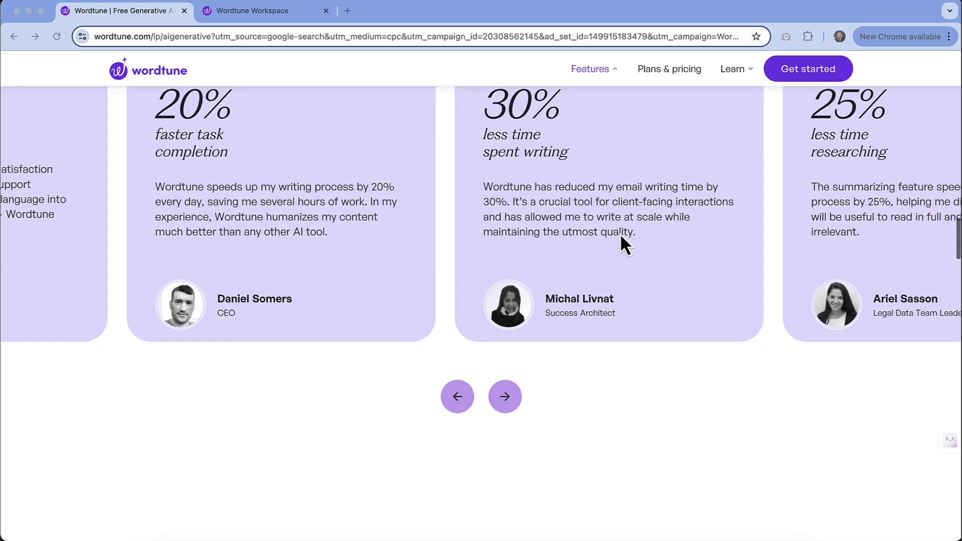
pyautogui.scroll(-6, 621, 233)
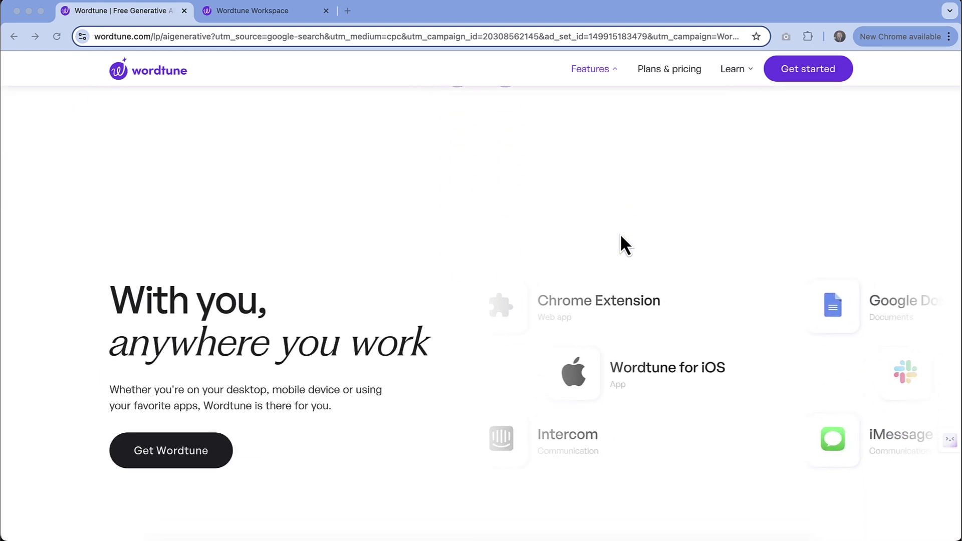
pyautogui.scroll(-2, 620, 233)
pyautogui.scroll(-3, 621, 234)
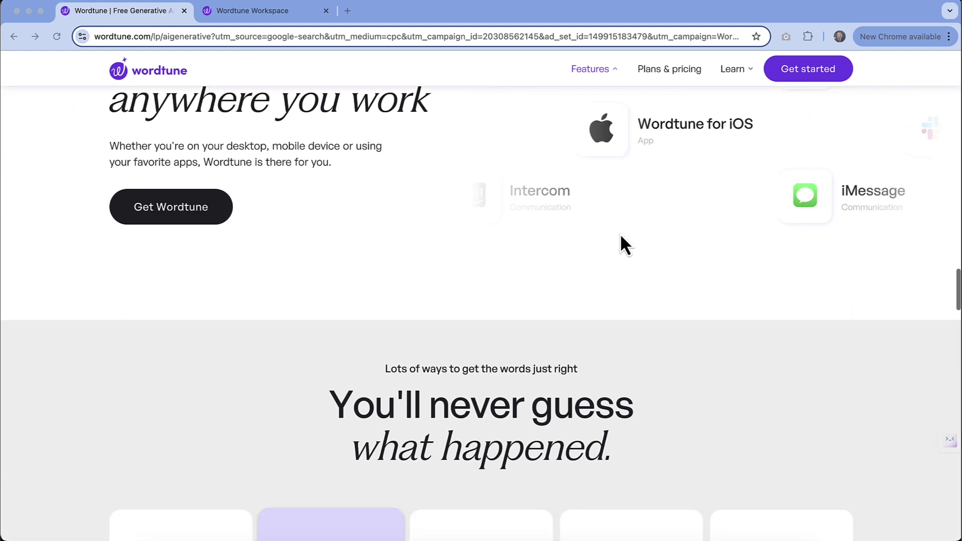
pyautogui.scroll(-1, 620, 233)
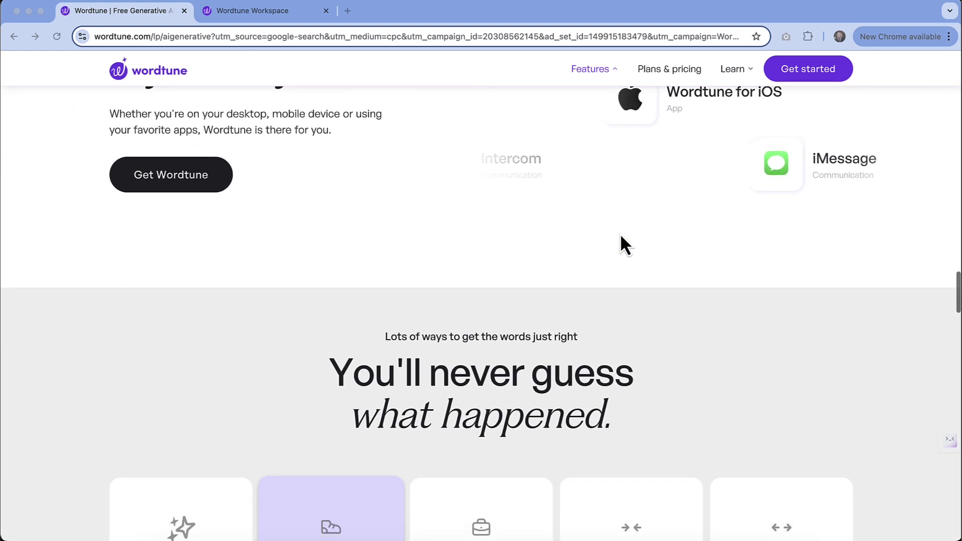
pyautogui.scroll(-5, 621, 234)
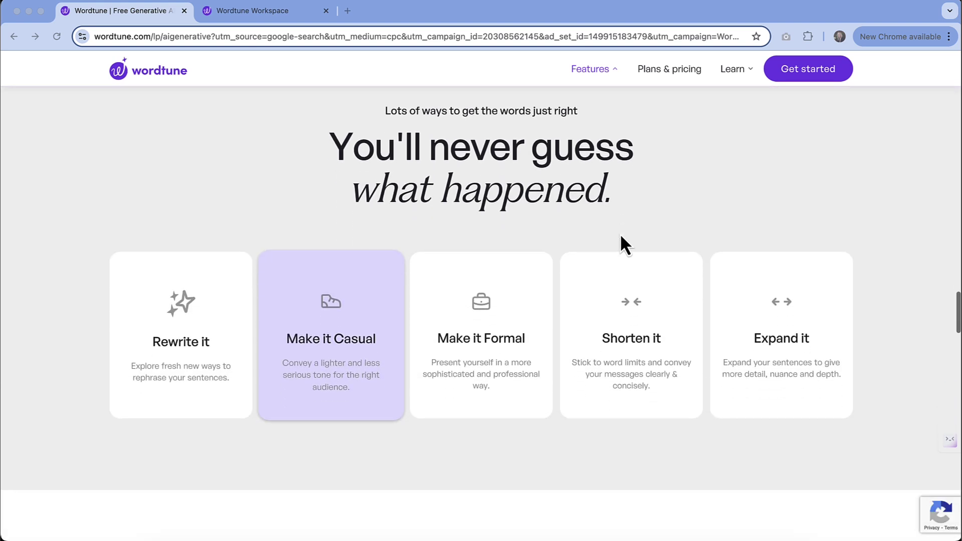
pyautogui.scroll(-1, 621, 233)
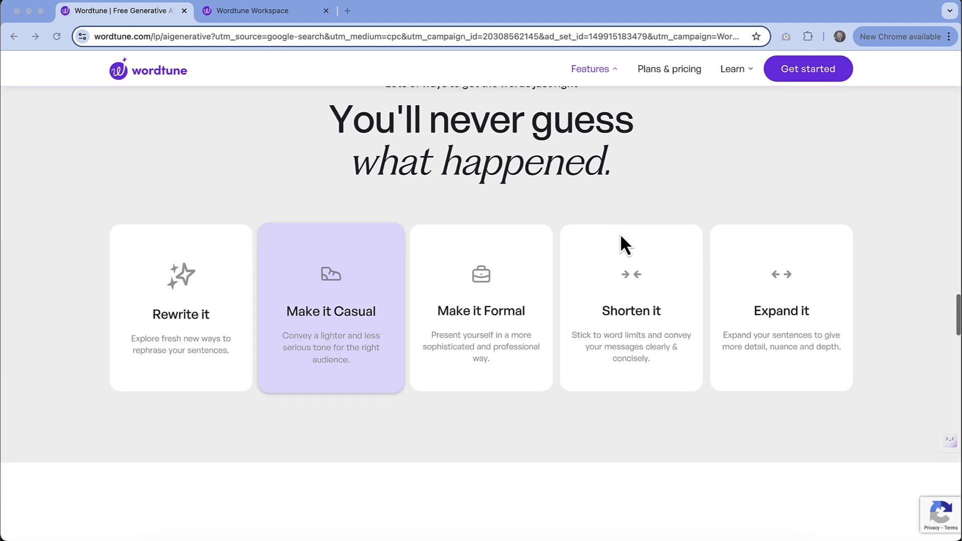
pyautogui.scroll(-5, 621, 235)
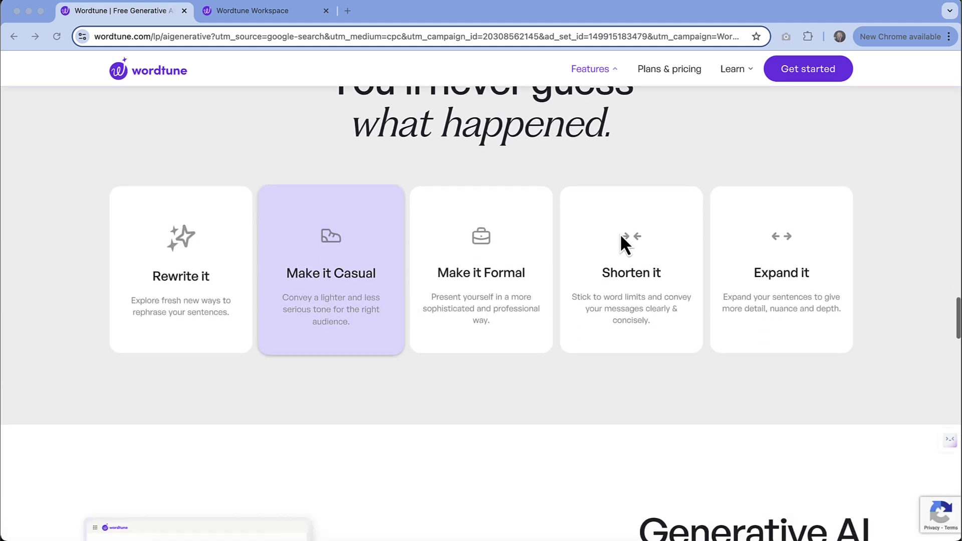
pyautogui.scroll(-7, 620, 233)
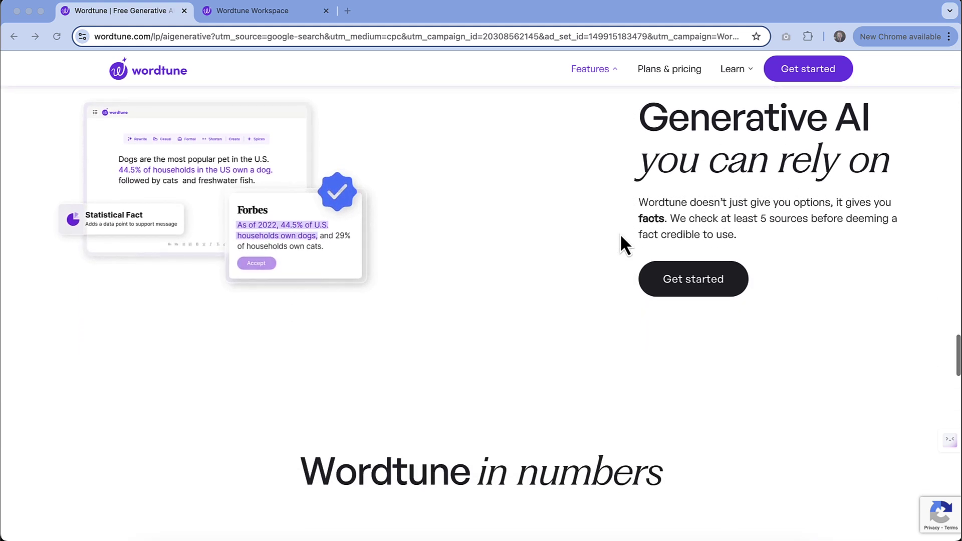
pyautogui.scroll(-2, 622, 236)
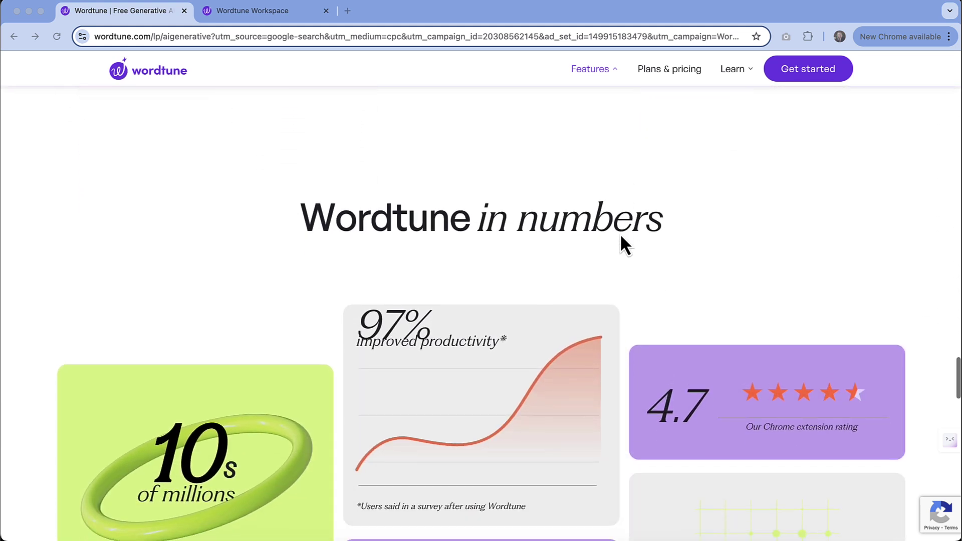
pyautogui.click(272, 16)
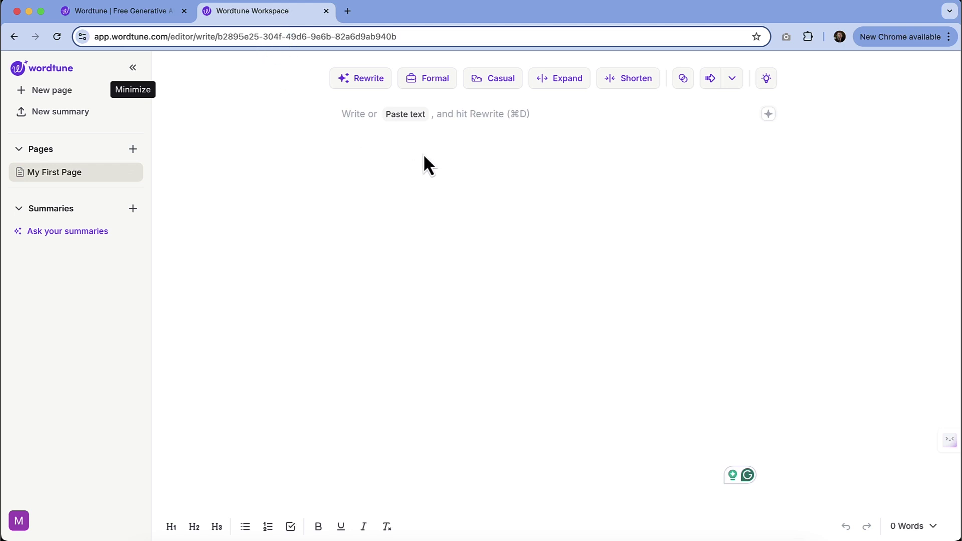
# - Paste 'How do you write better headlines?' onto the empty My First Page
pyautogui.write('How do you write better headlines?')
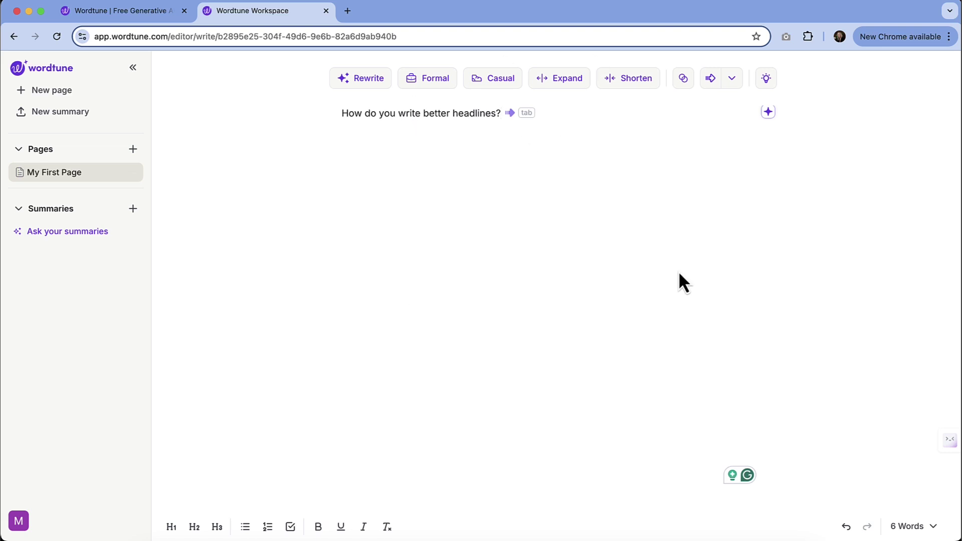
# - Rewrite the question as 'What are the best techniques for writing headlines?'
pyautogui.click(366, 77)
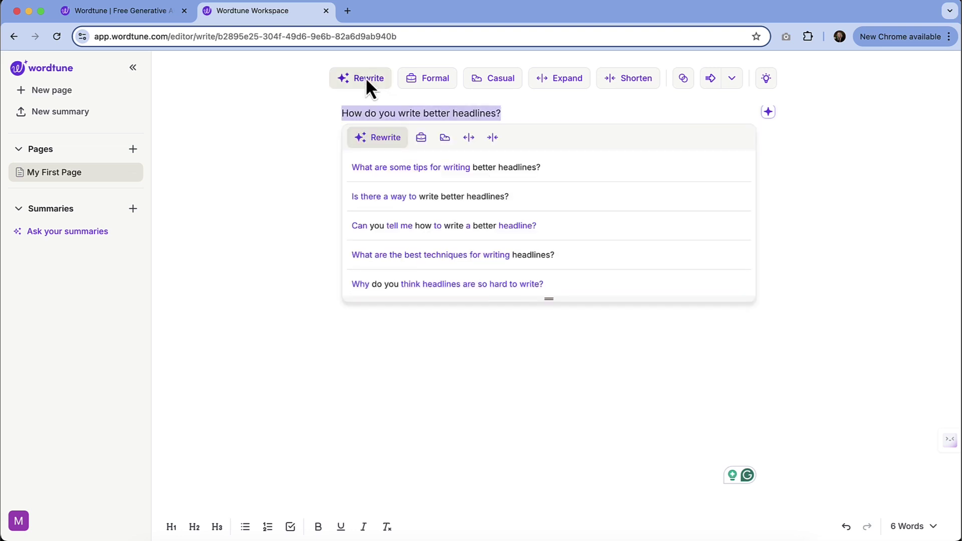
pyautogui.scroll(-1, 573, 180)
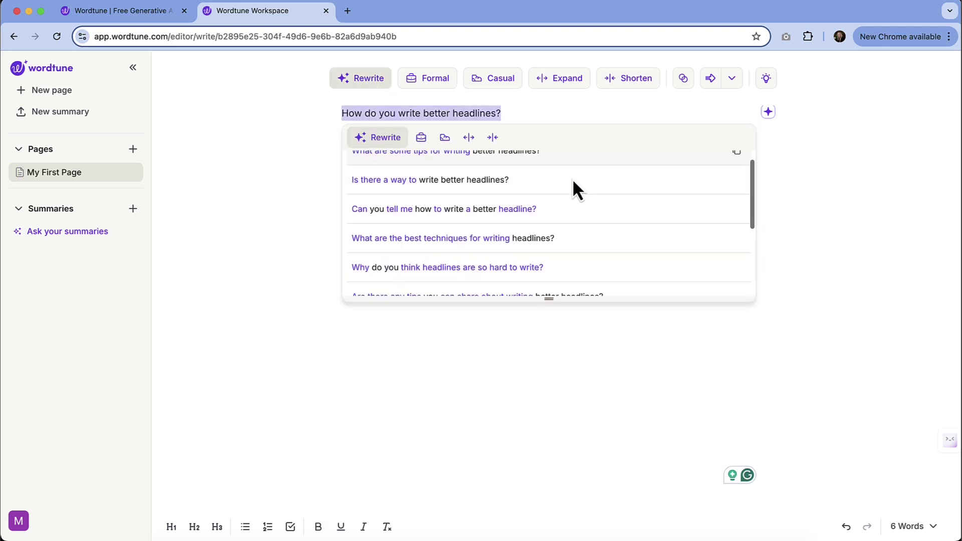
pyautogui.scroll(-2, 573, 179)
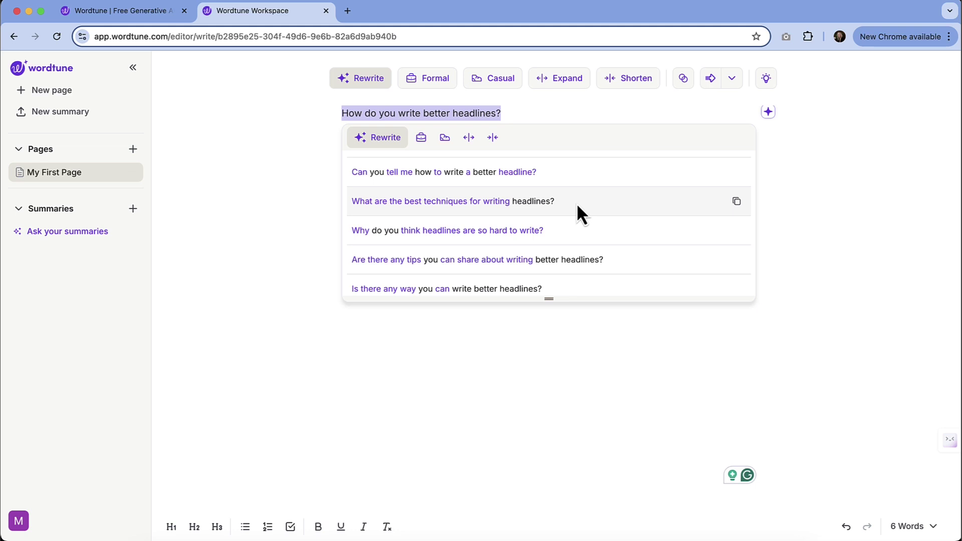
pyautogui.scroll(-4, 576, 203)
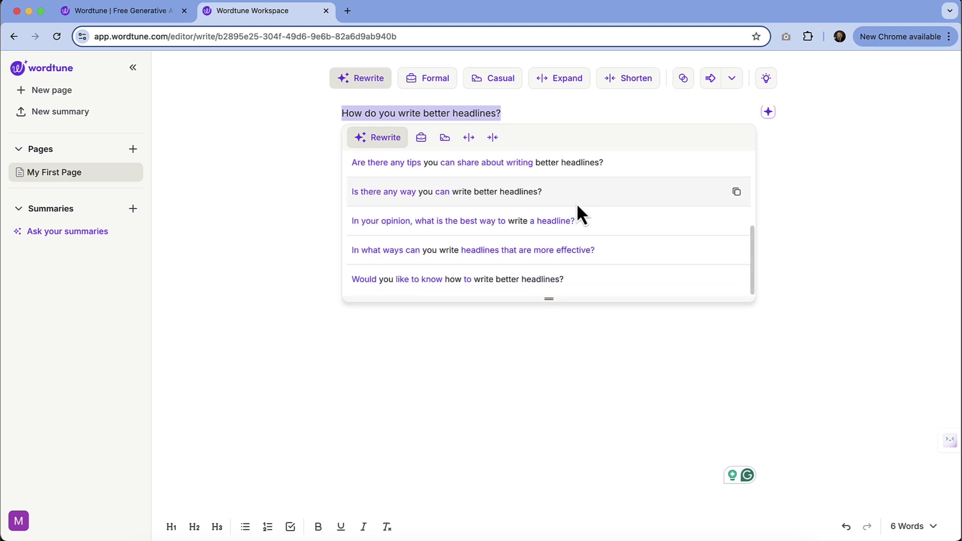
pyautogui.scroll(4, 577, 207)
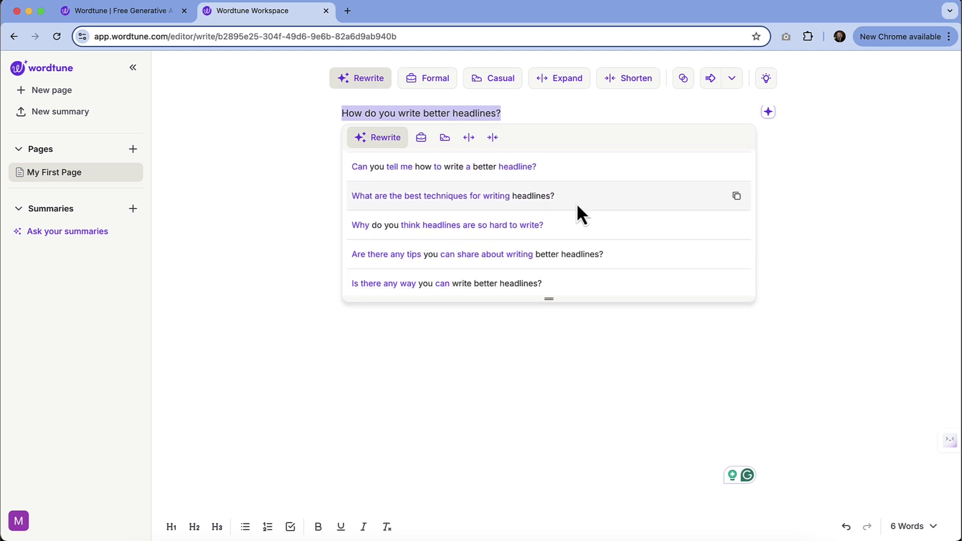
pyautogui.click(506, 200)
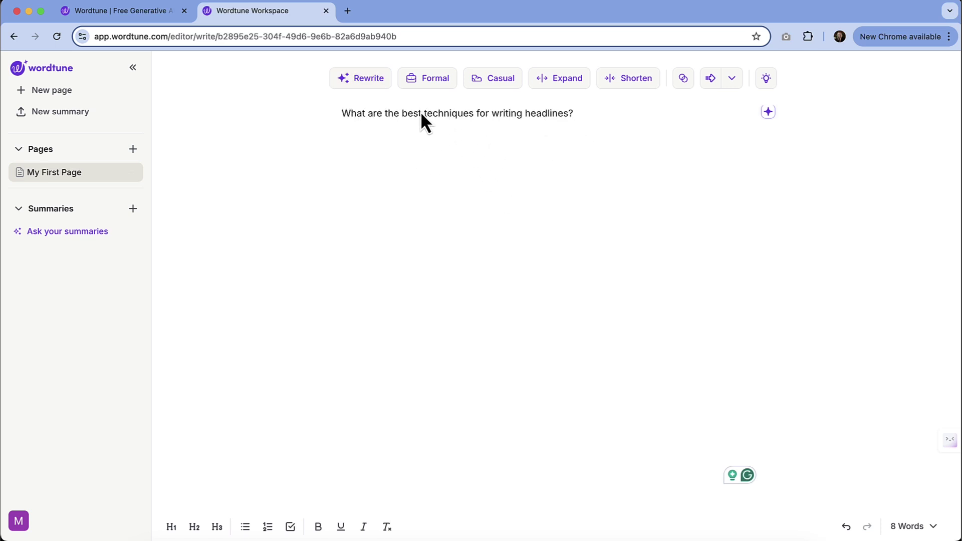
# - Browse the Formal rewrites of the best-techniques question, then load the Casual ones
pyautogui.click(422, 82)
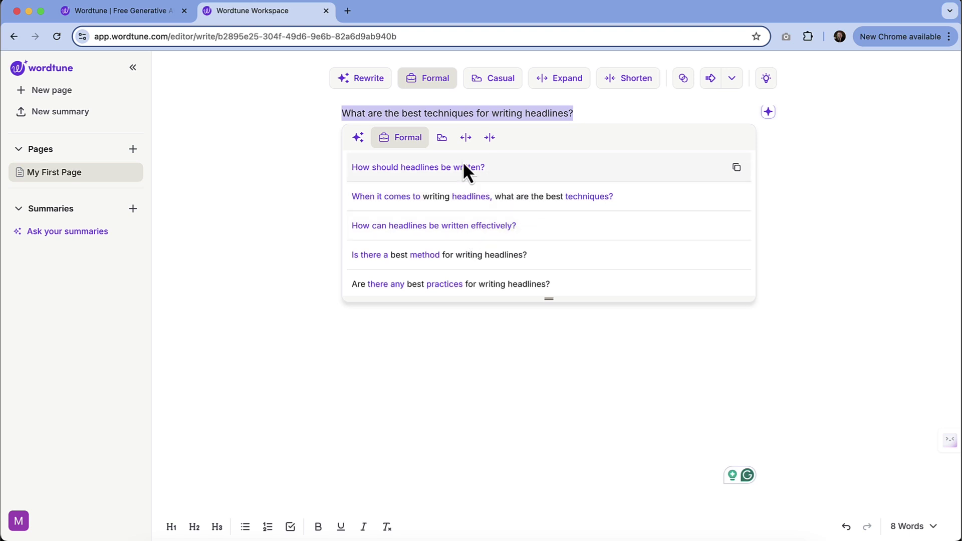
pyautogui.scroll(-2, 504, 248)
pyautogui.scroll(-3, 503, 244)
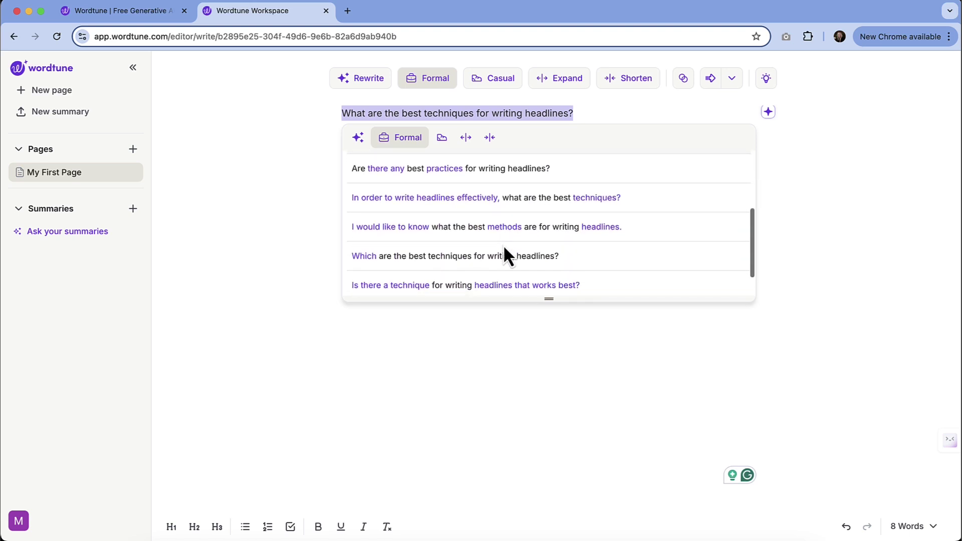
pyautogui.click(486, 78)
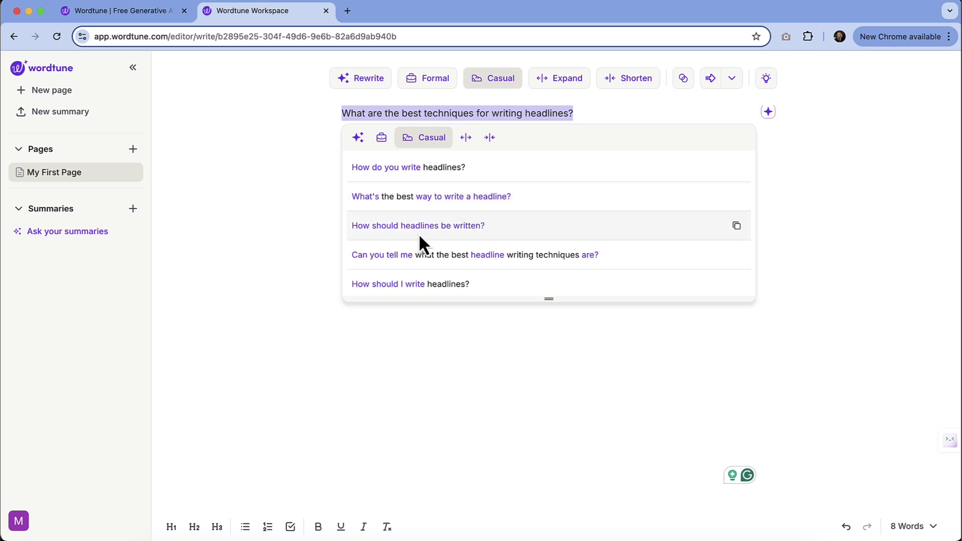
pyautogui.scroll(-1, 468, 233)
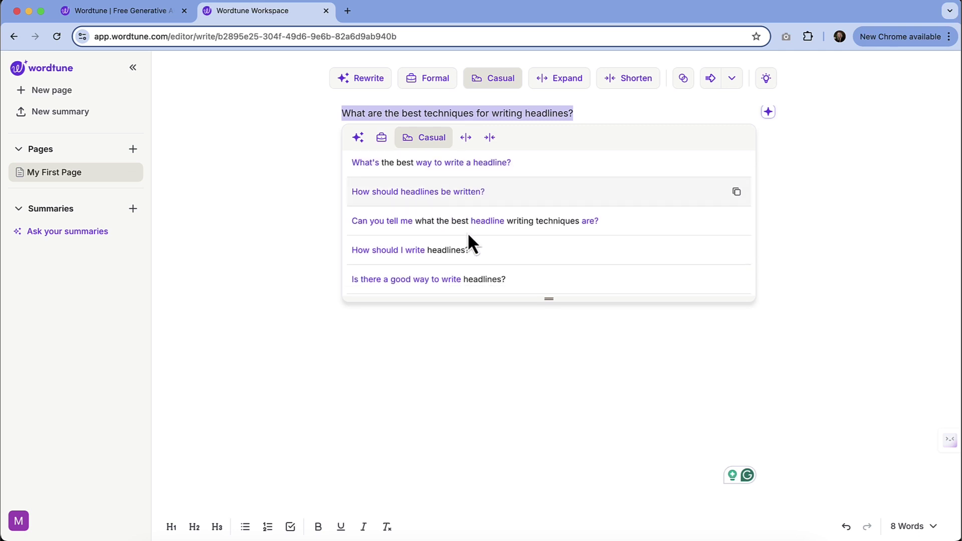
# - Use 'What's the best way to write a headline?', then pick the expanded website-headline version
pyautogui.click(525, 171)
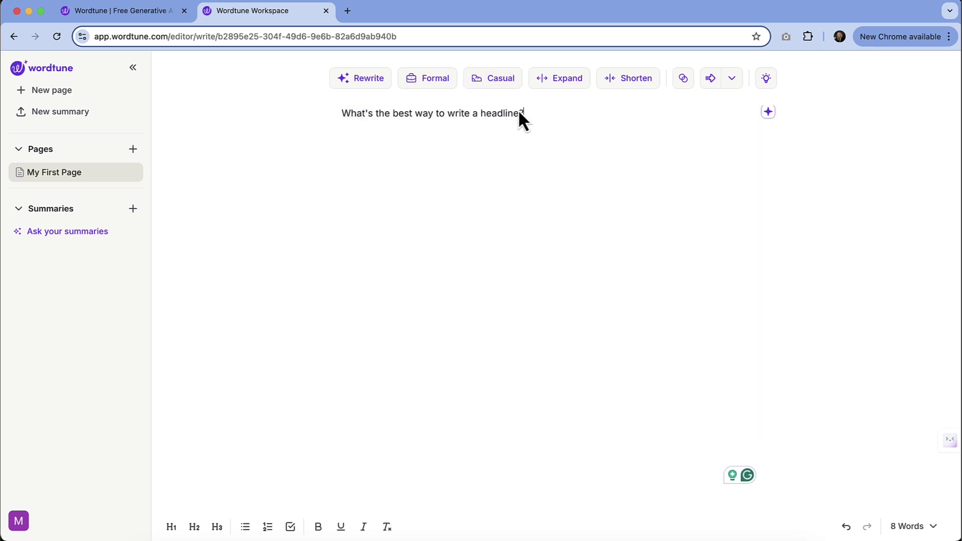
pyautogui.click(557, 79)
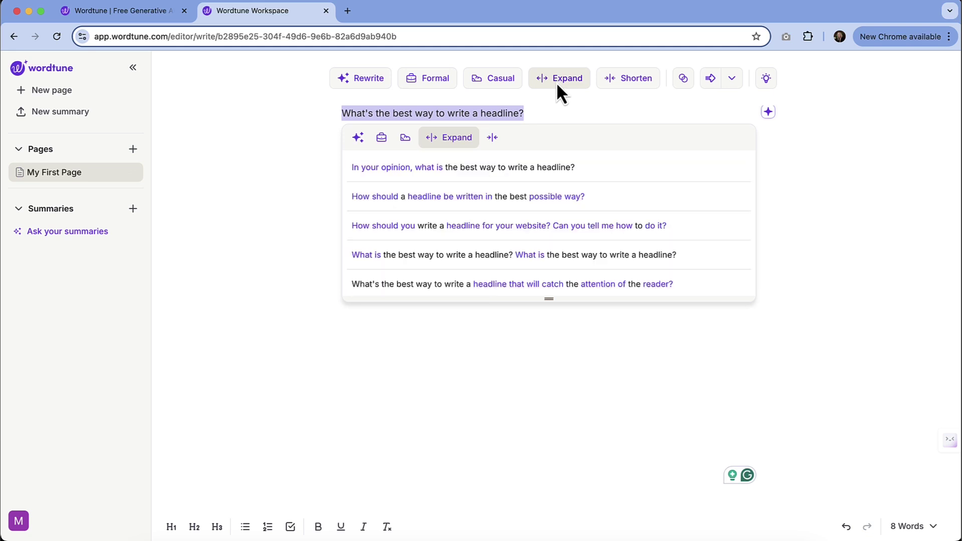
pyautogui.click(537, 223)
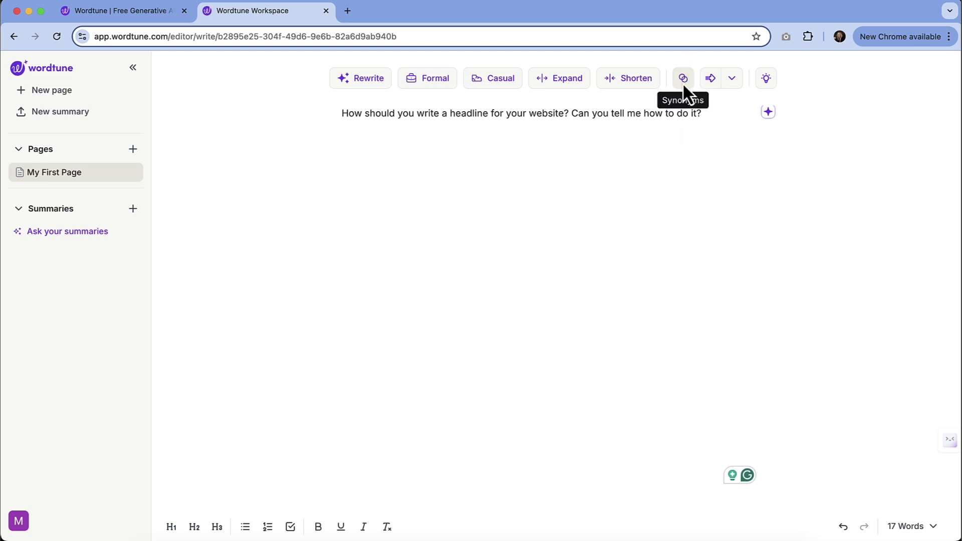
# - Swap 'website' for the synonym 'blog' and insert Explain text on catchy, keyword-rich, concise headlines
pyautogui.doubleClick(550, 114)
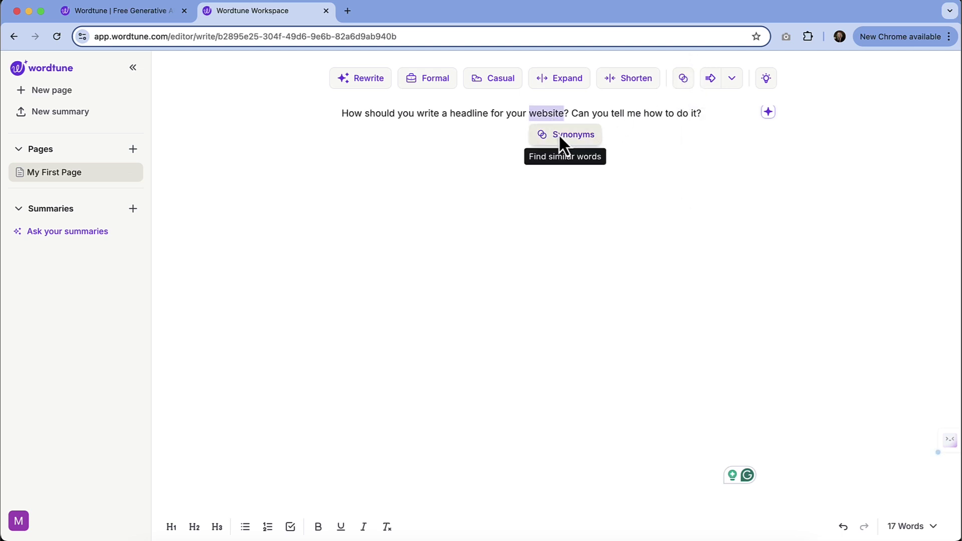
pyautogui.click(558, 134)
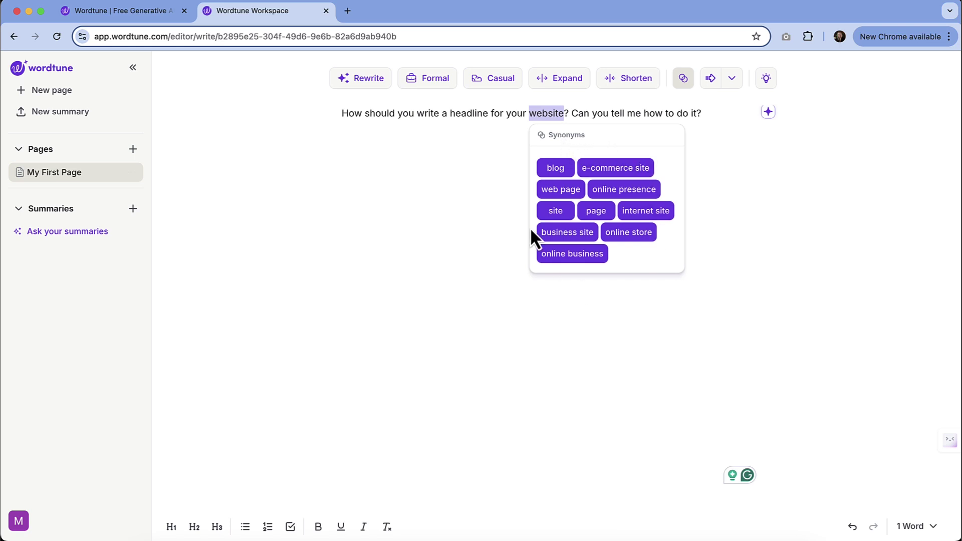
pyautogui.click(556, 168)
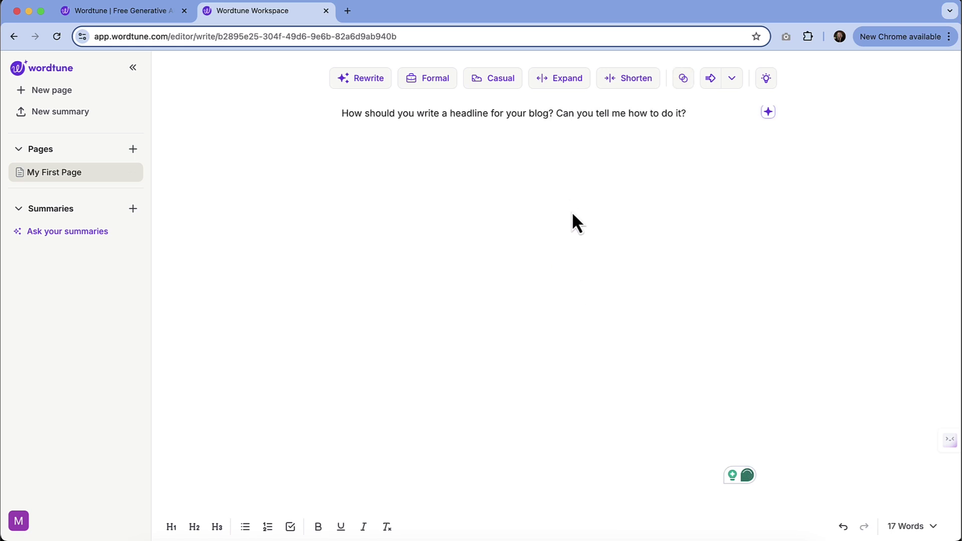
pyautogui.click(711, 79)
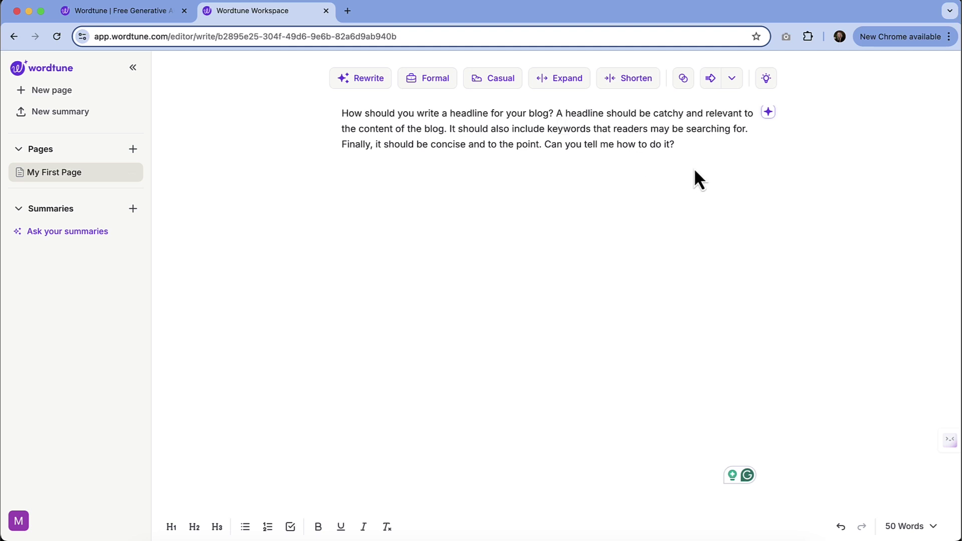
# - Accept a Continue-writing addition at the paragraph end and delete 'Can you tell me how to do it?'
pyautogui.click(680, 149)
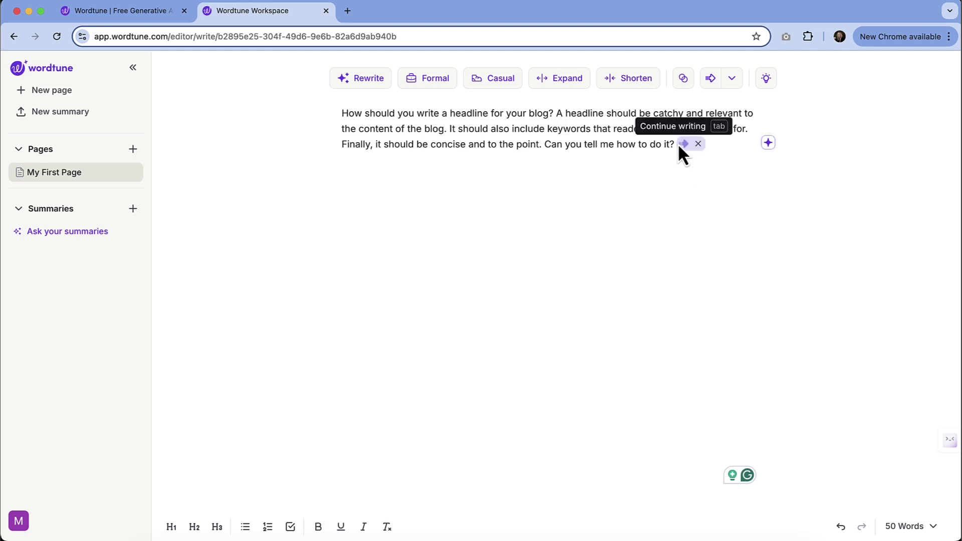
pyautogui.click(707, 80)
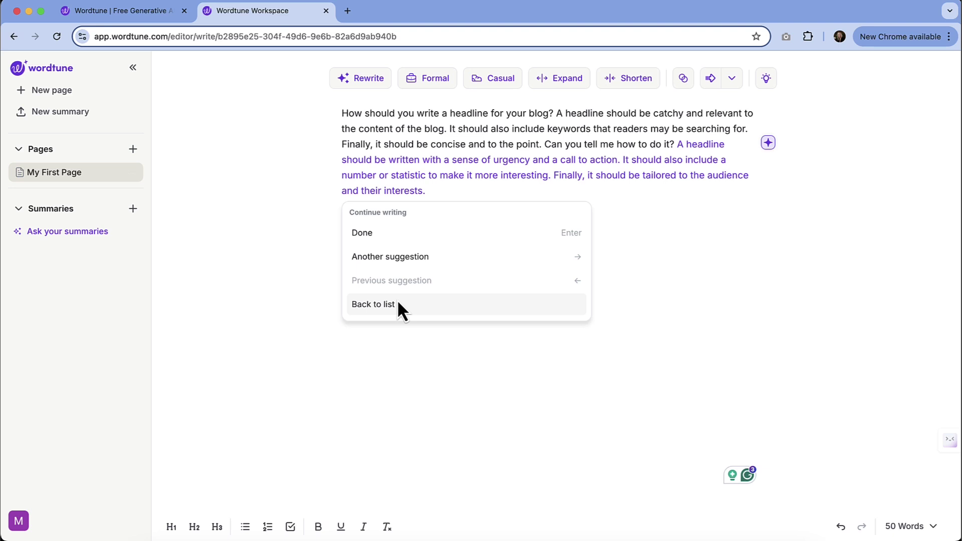
pyautogui.click(389, 233)
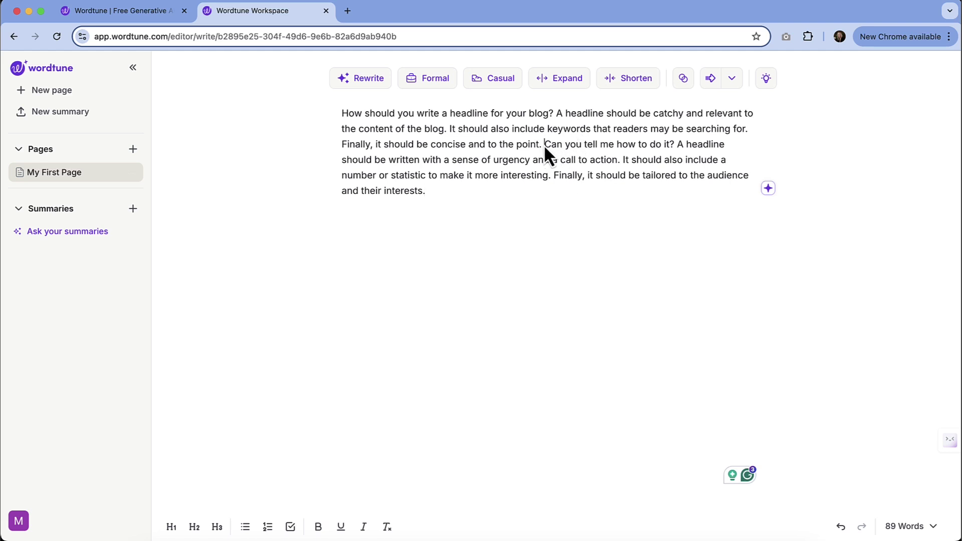
pyautogui.moveTo(546, 146); pyautogui.dragTo(675, 151)
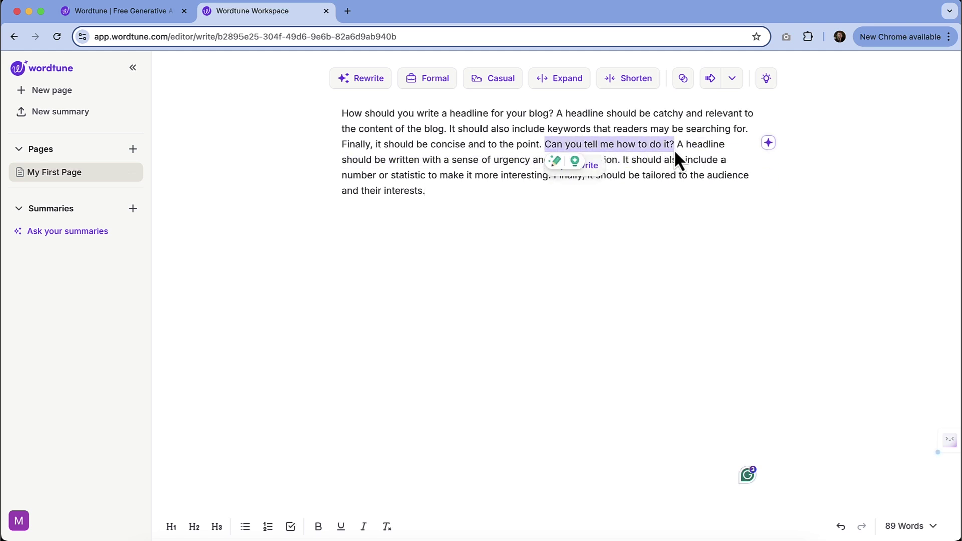
pyautogui.press('BackSpace')
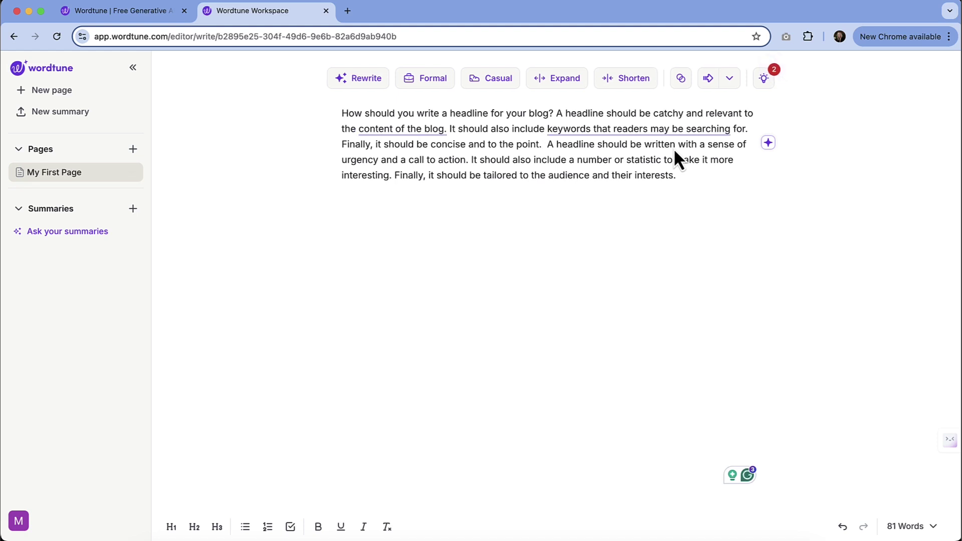
# - Review the two Improve clarity notes in Editor's Notes, then create a new blank page
pyautogui.click(765, 82)
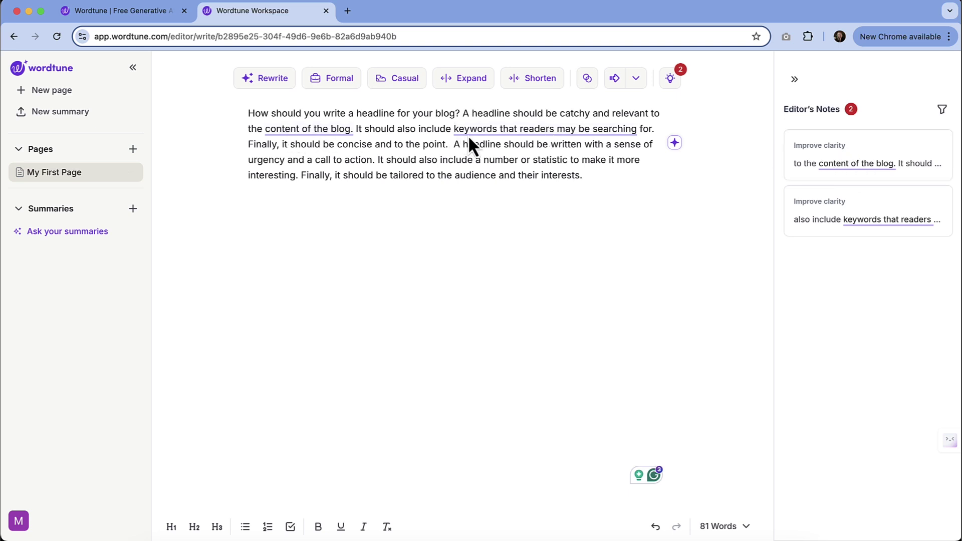
pyautogui.click(880, 143)
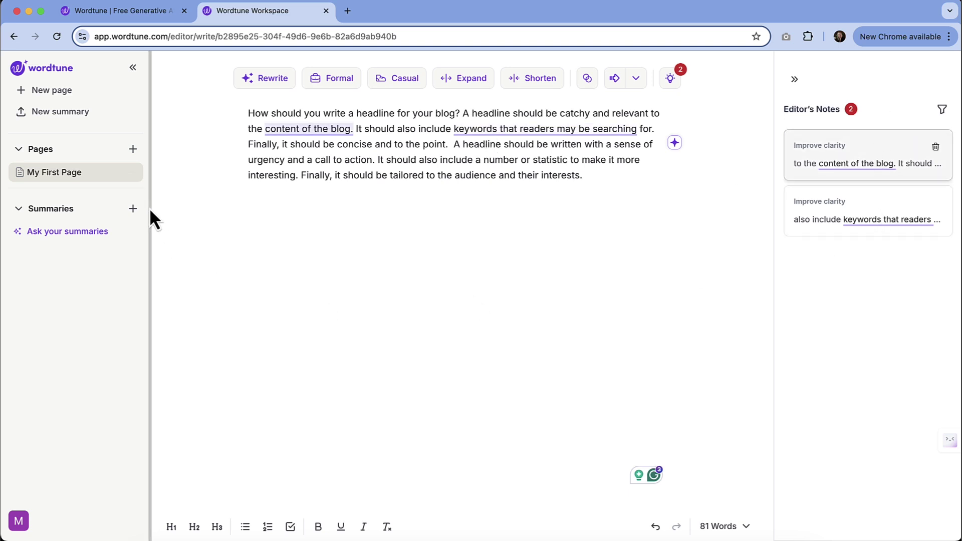
pyautogui.click(52, 99)
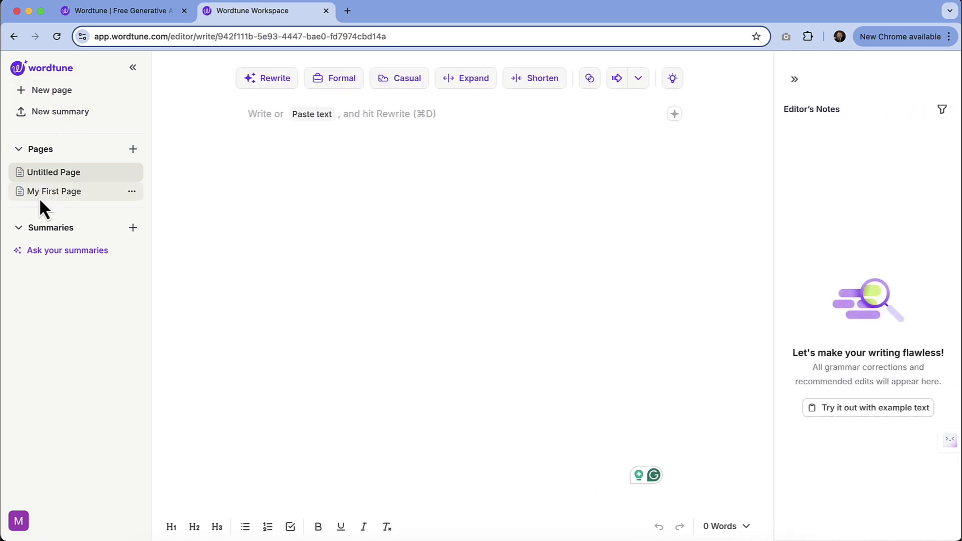
# - Check My First Page's options menu, then go to the Summaries section
pyautogui.click(132, 192)
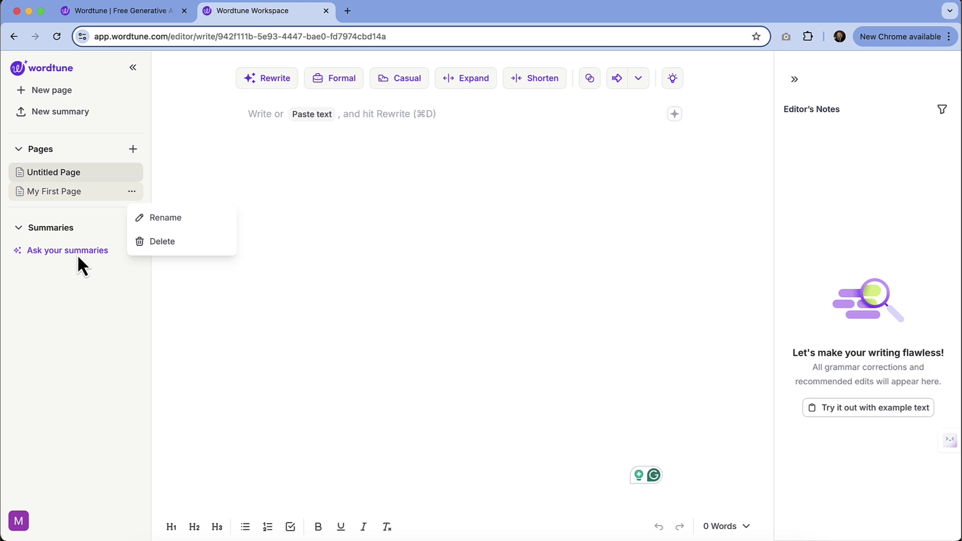
pyautogui.click(70, 251)
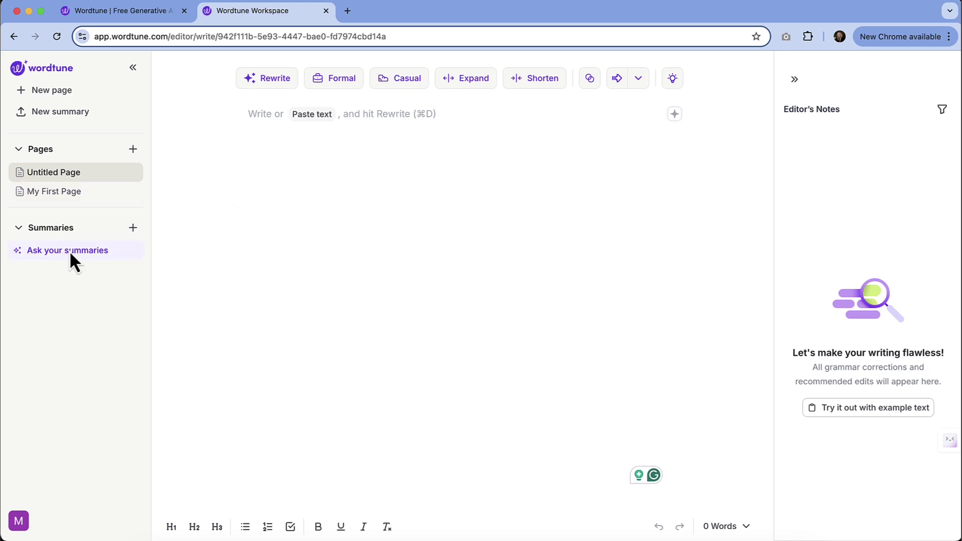
# - Show the New Summary / New Folder menu from the + beside Summaries
pyautogui.click(133, 236)
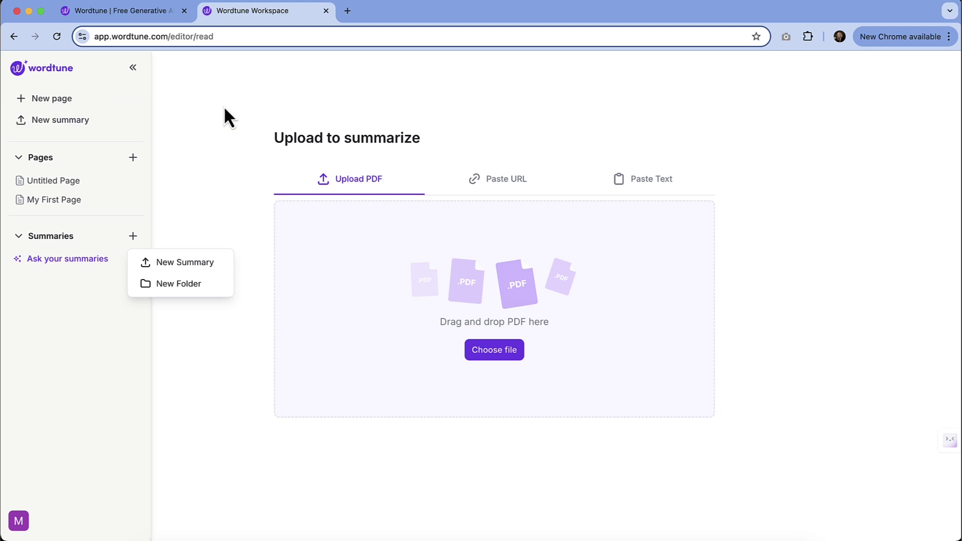
# - Reopen My First Page from the sidebar Pages list to show the 81-word blog headline paragraph
pyautogui.click(56, 199)
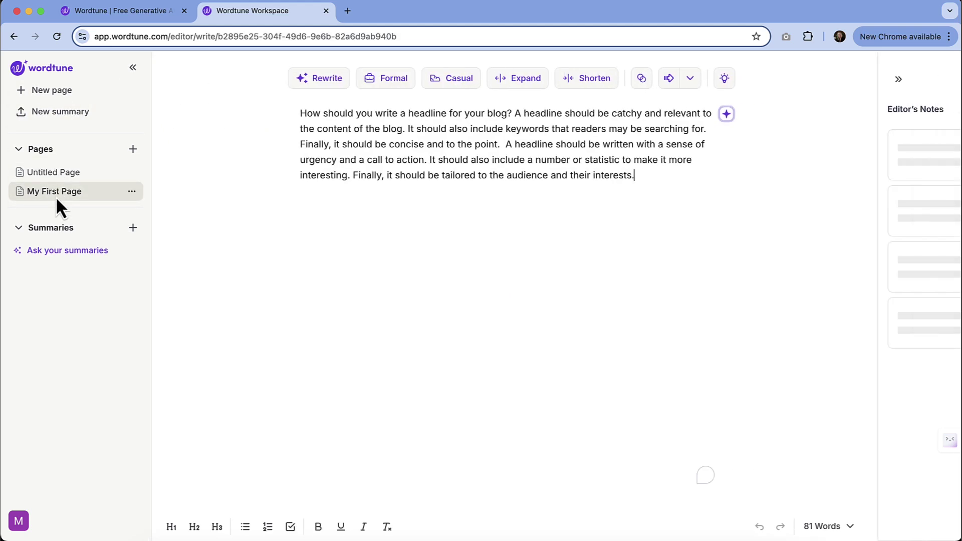